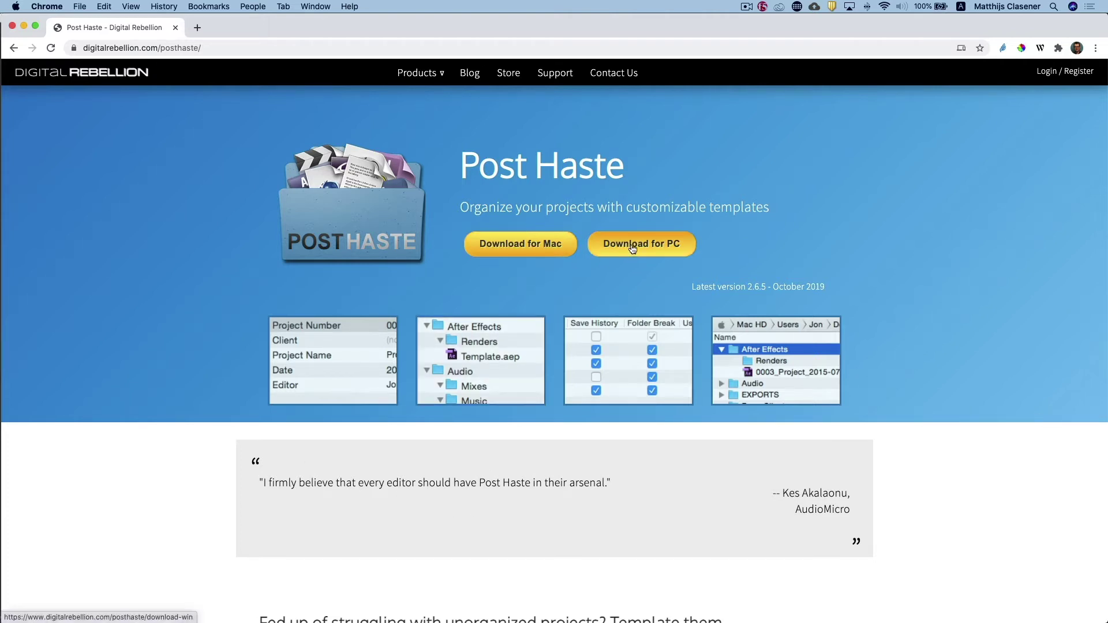
# Bring up Post Haste's new project window and look over the Project Template list without changing it
pyautogui.moveTo(616, 620)
pyautogui.click(737, 610)
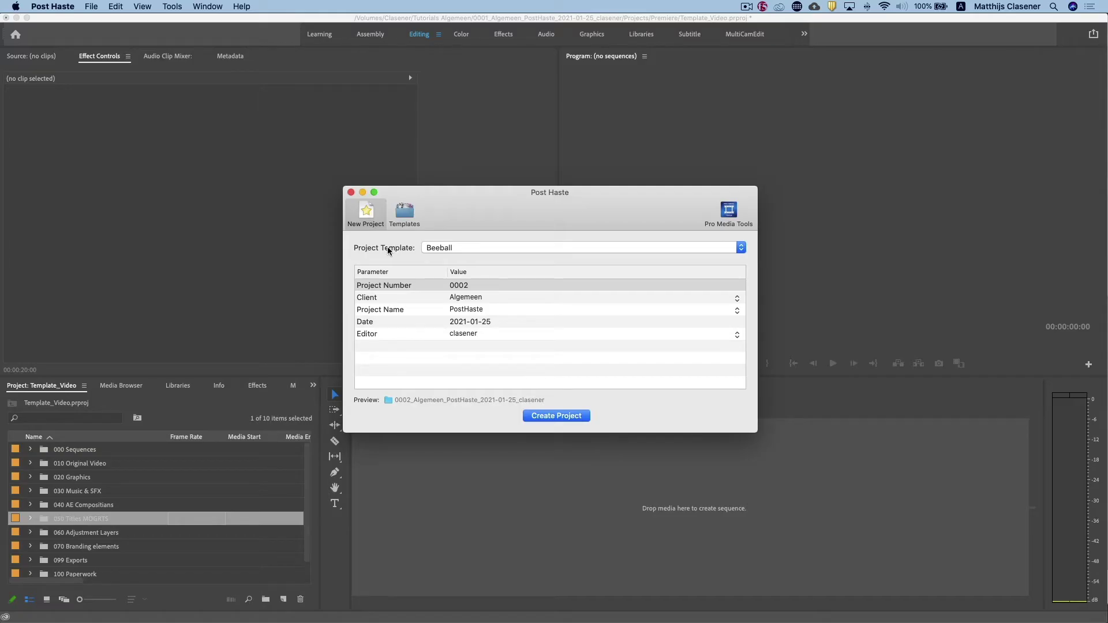
pyautogui.click(452, 249)
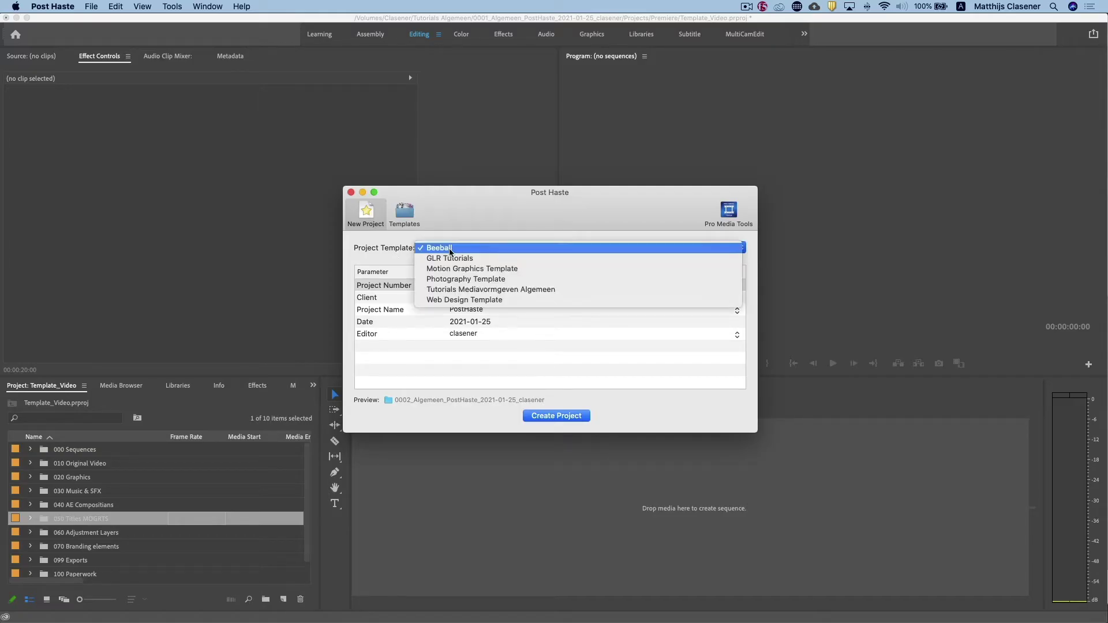
pyautogui.click(476, 215)
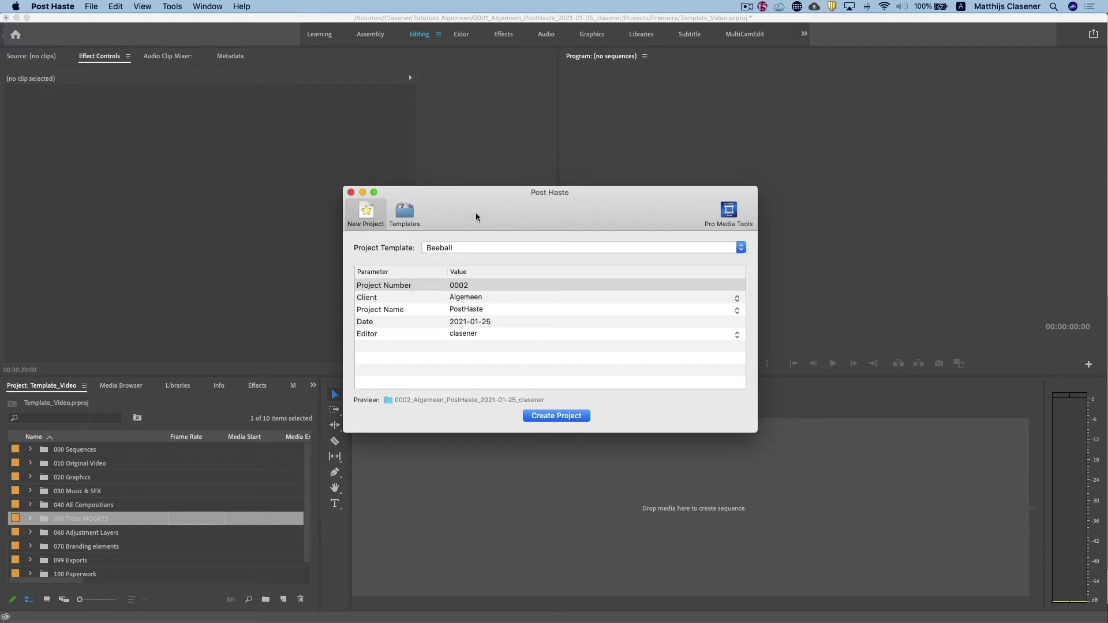
# Browse the GLR Tutorials, Motion Graphics, Photography and Tutorials Mediavormgeven Algemeen templates in the library
pyautogui.click(400, 220)
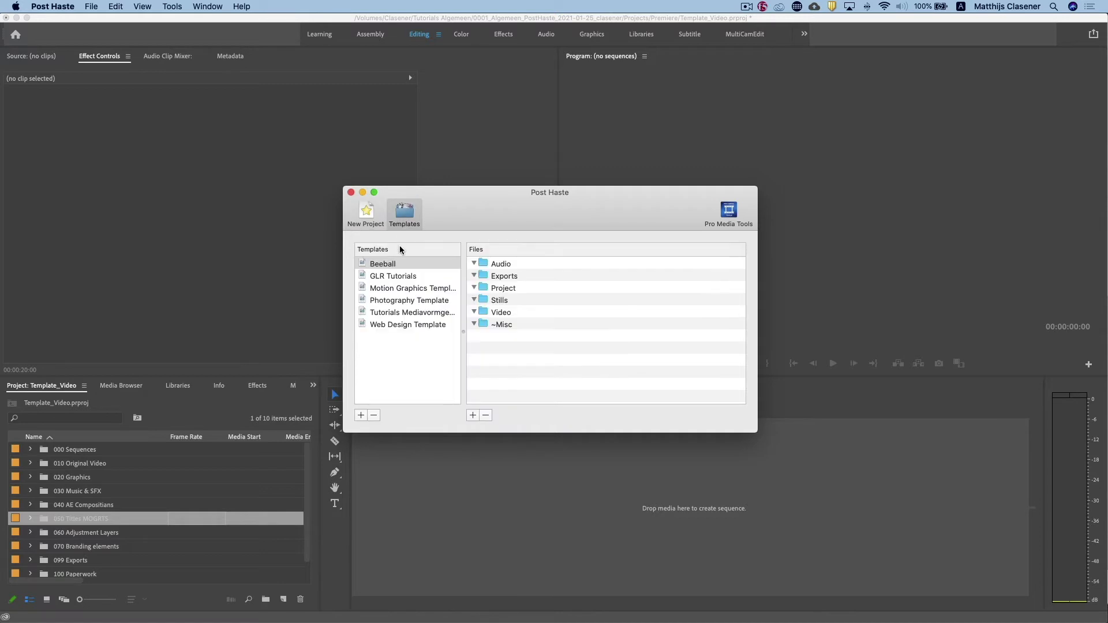
pyautogui.click(397, 276)
pyautogui.click(399, 288)
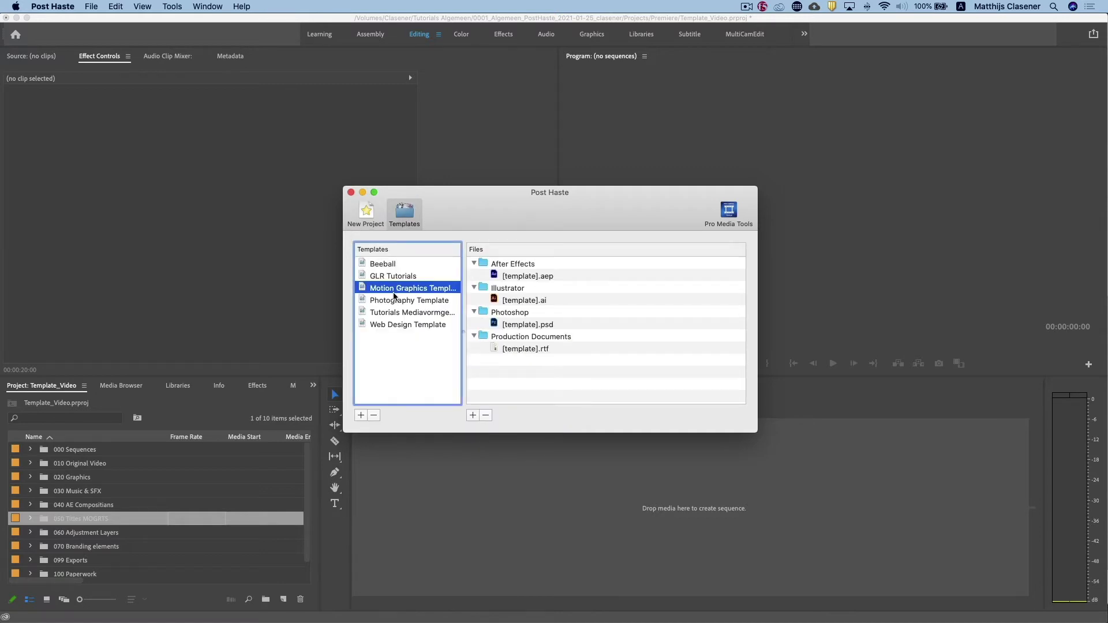
pyautogui.click(391, 302)
pyautogui.click(390, 313)
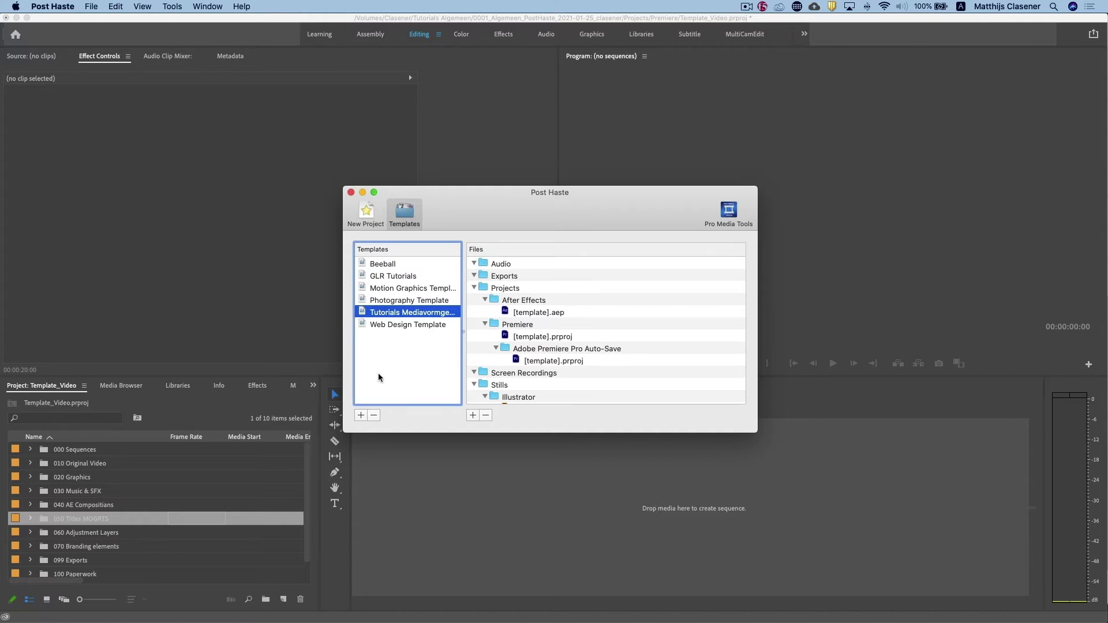
# Create a new empty template named 'Demo Temp', then switch back to Premiere Pro
pyautogui.click(361, 416)
pyautogui.write('De')
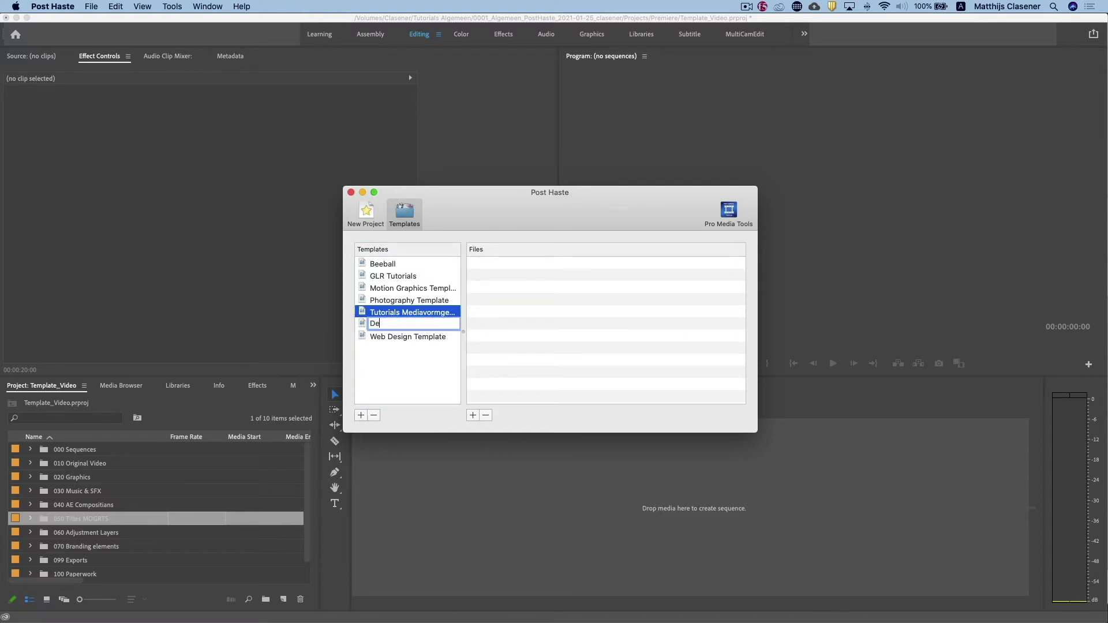
pyautogui.write('mo Temp')
pyautogui.press('Return')
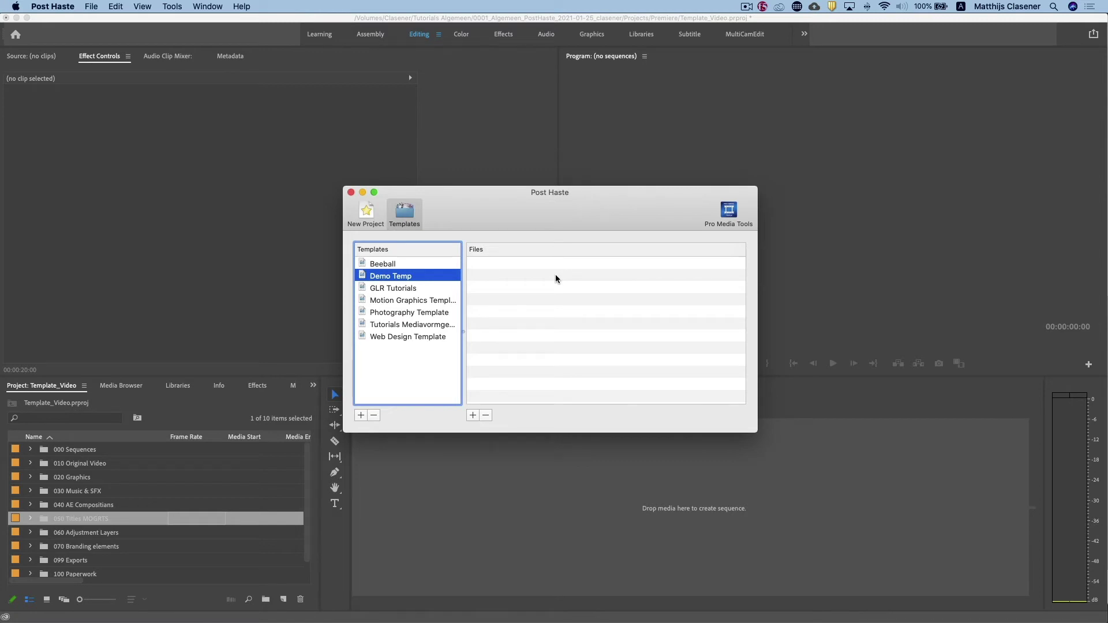
pyautogui.click(575, 22)
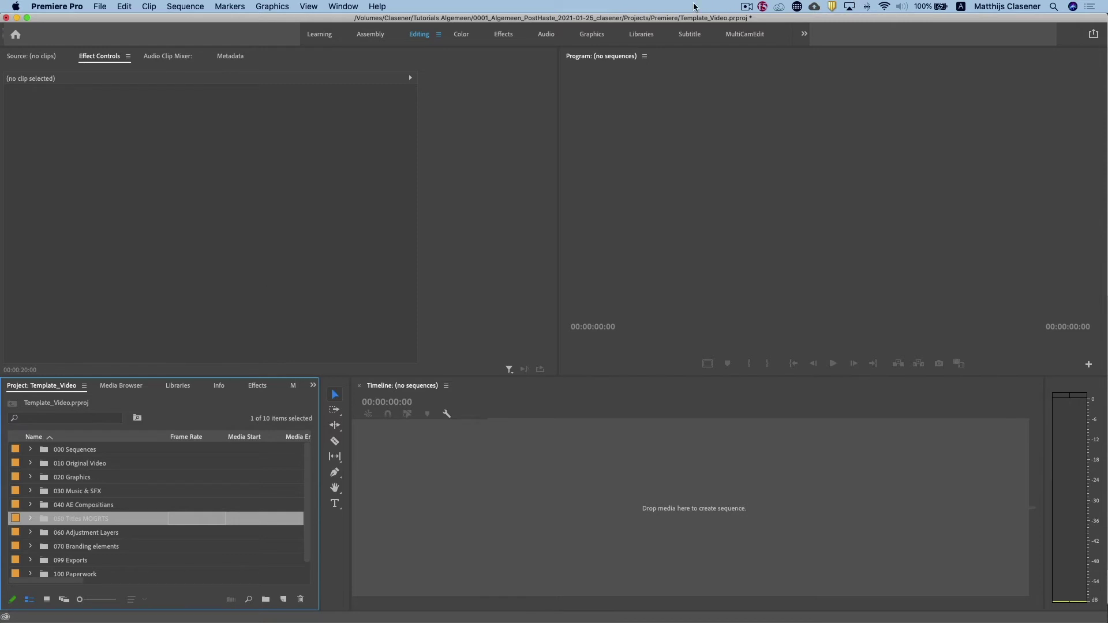
# Save Template_Video.prproj in Premiere Pro and bring Post Haste back to the front
pyautogui.press('super+s')
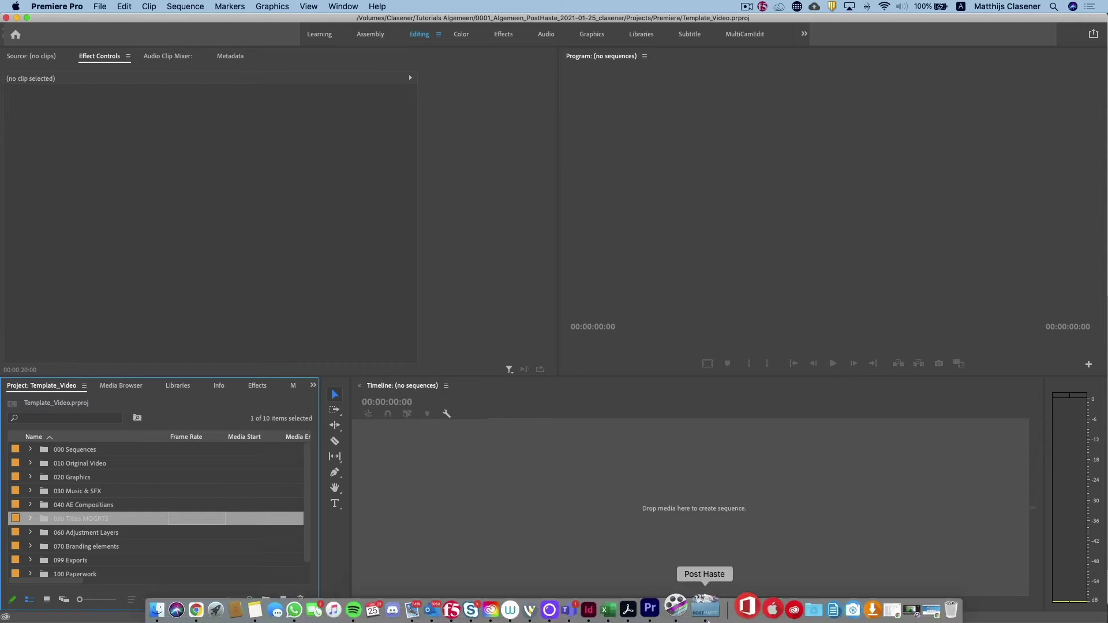
pyautogui.click(710, 611)
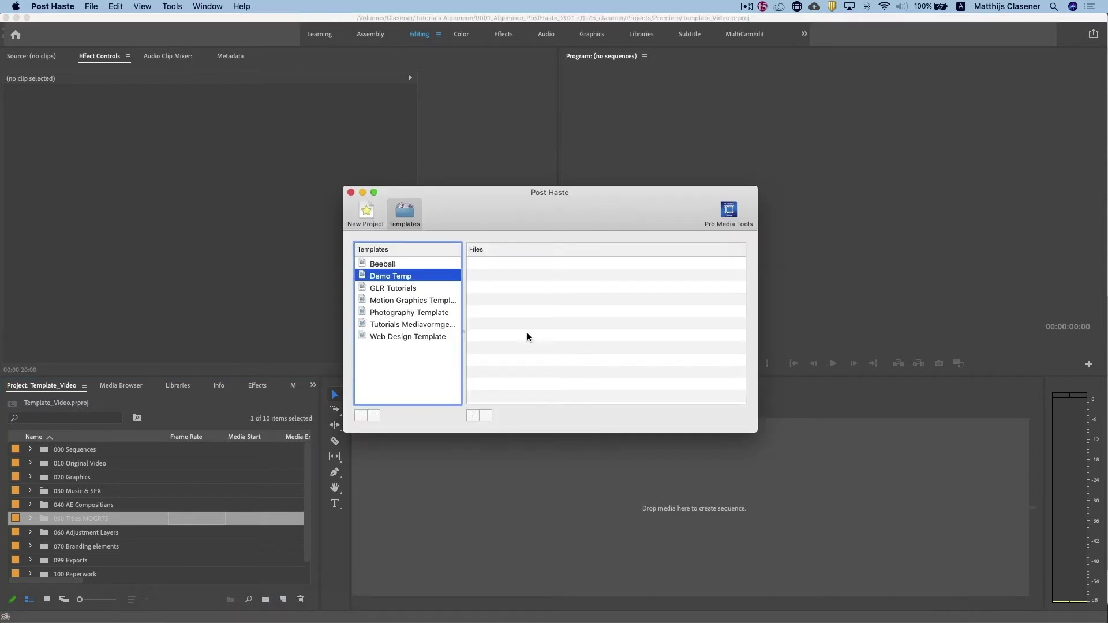
# Add numbered folders to Demo Temp, starting with '000 Sequence', and select 080 Projects
pyautogui.click(473, 416)
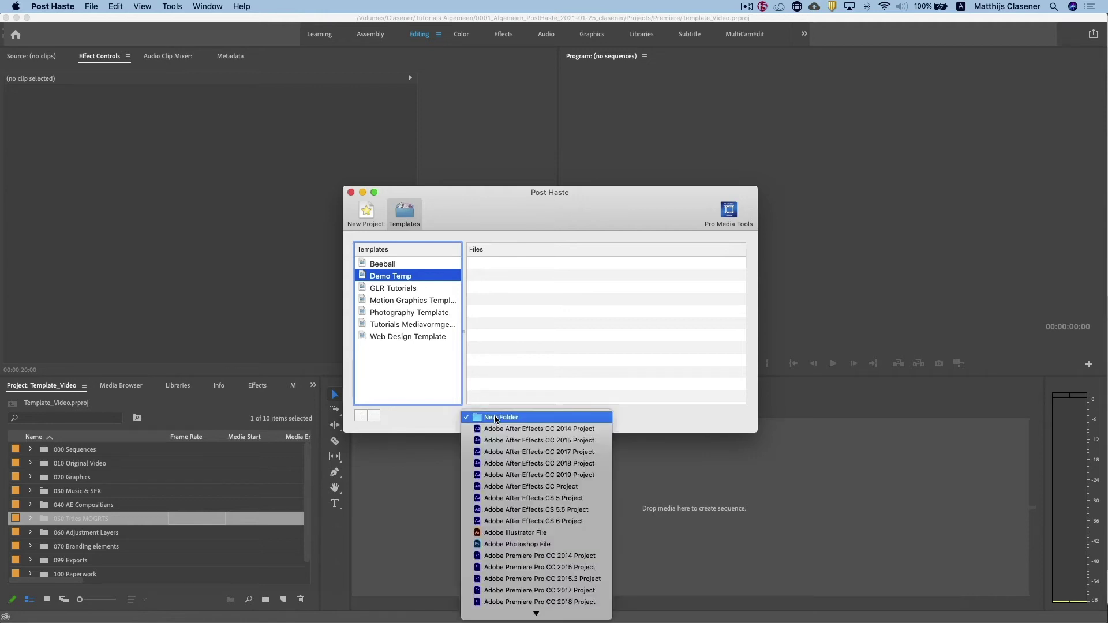
pyautogui.click(495, 417)
pyautogui.write('0 Sequence')
pyautogui.press('Return')
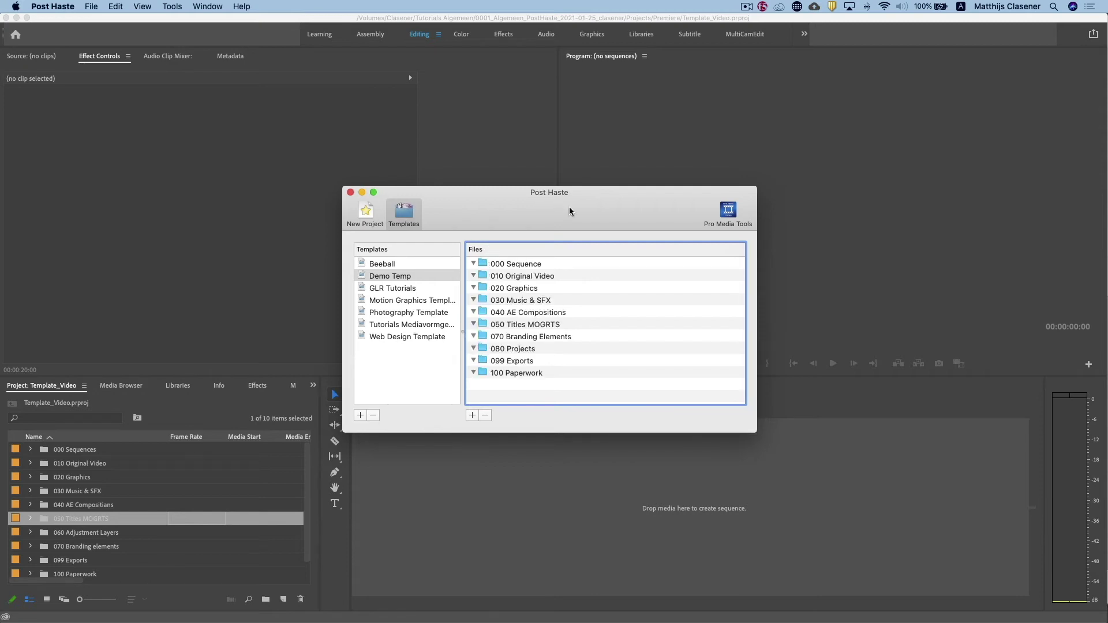
pyautogui.click(520, 349)
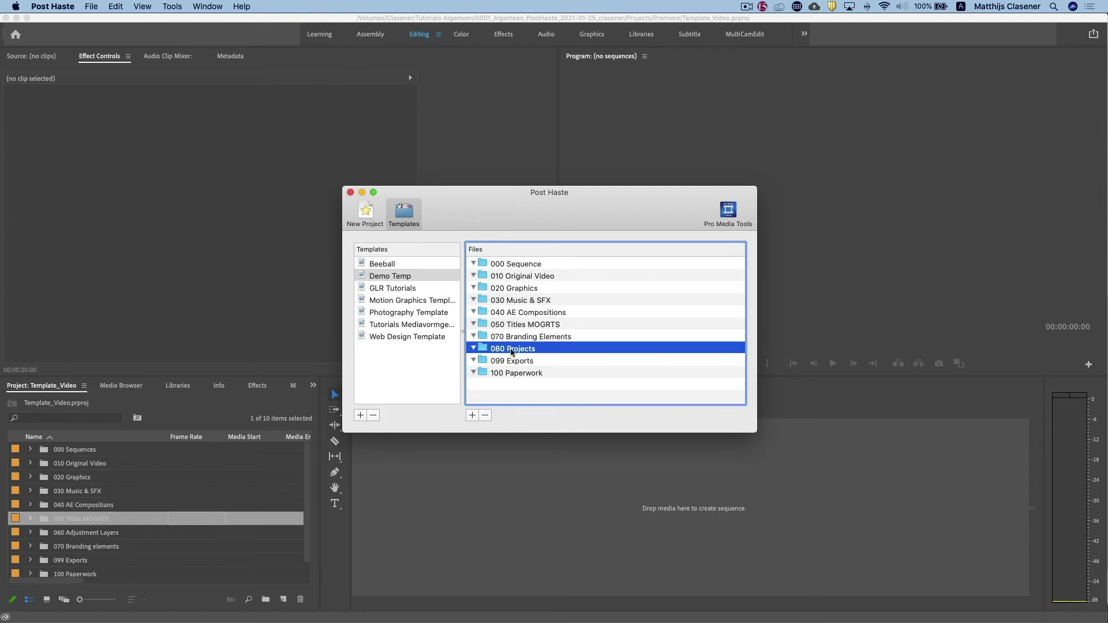
# Import the Template_Video.prproj Premiere project into Demo Temp's 080 Projects folder
pyautogui.click(473, 415)
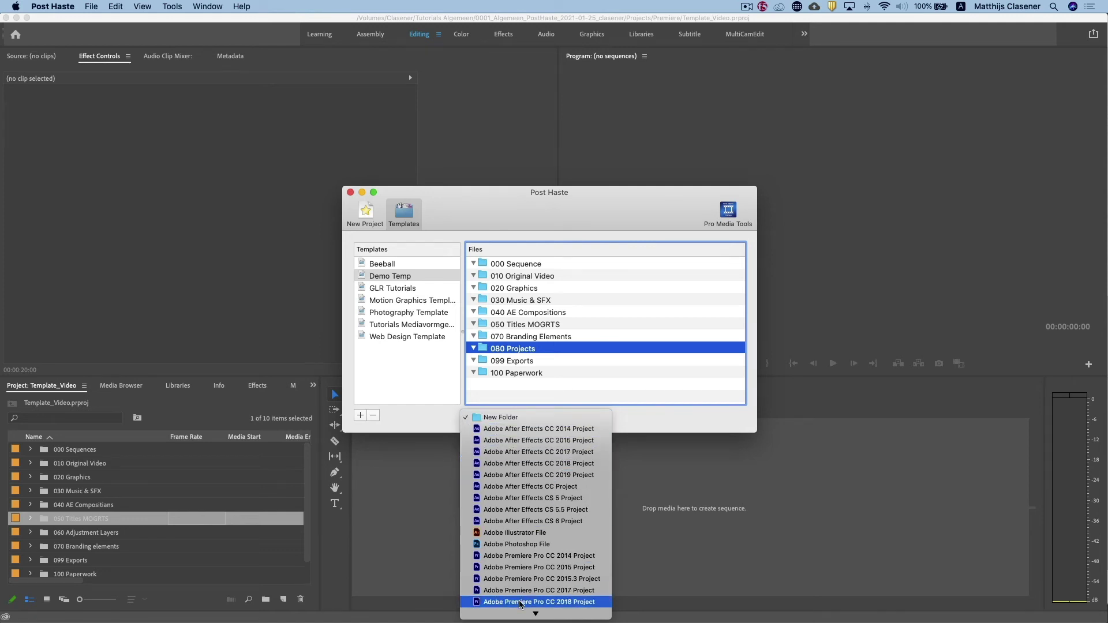
pyautogui.moveTo(523, 615)
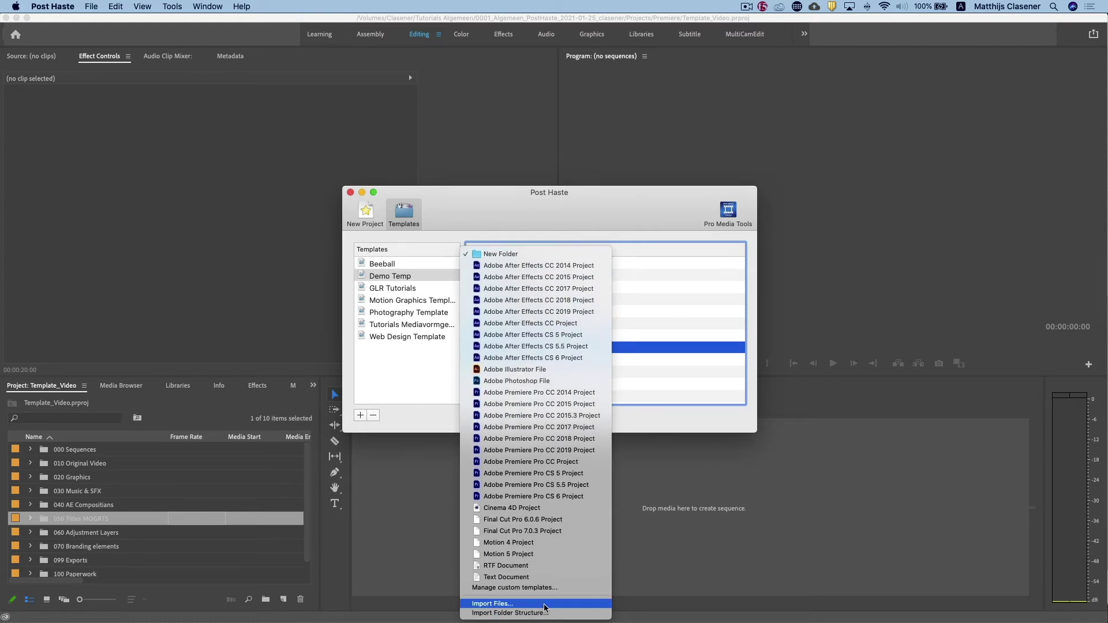
pyautogui.click(544, 604)
pyautogui.doubleClick(498, 276)
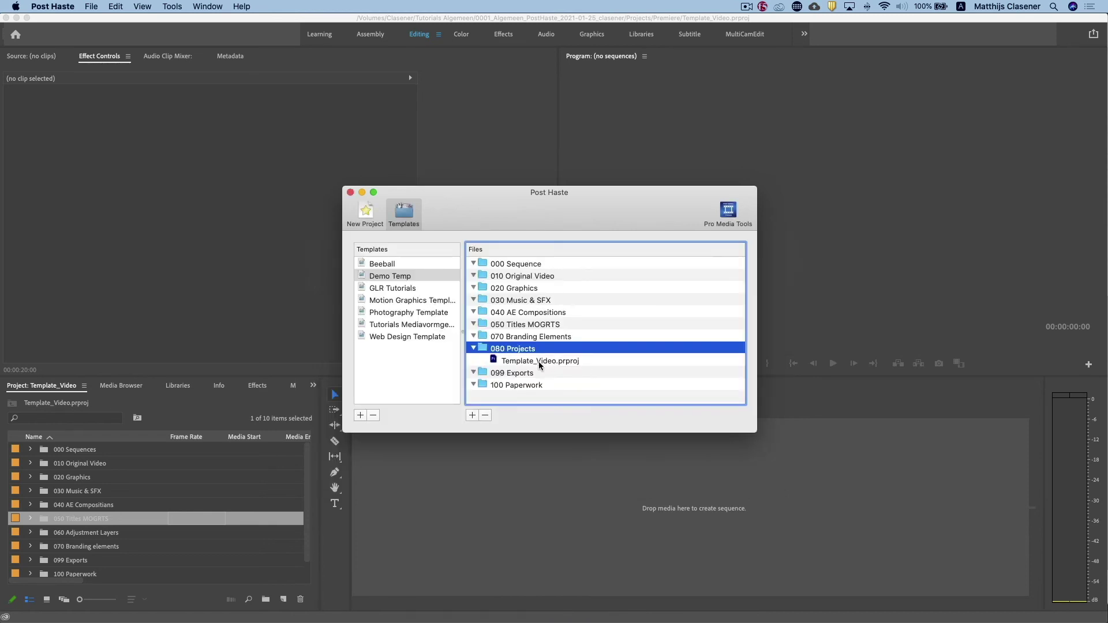
# Rename the imported project file to '[template].prproj'
pyautogui.click(549, 362)
pyautogui.click(553, 364)
pyautogui.write('[template]')
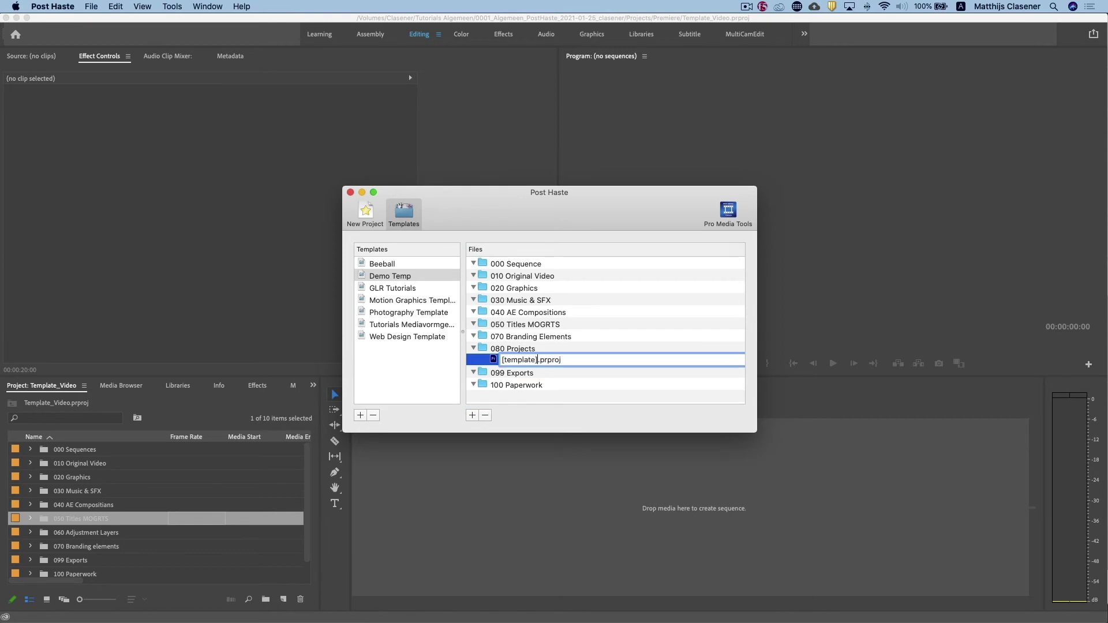
pyautogui.press('Return')
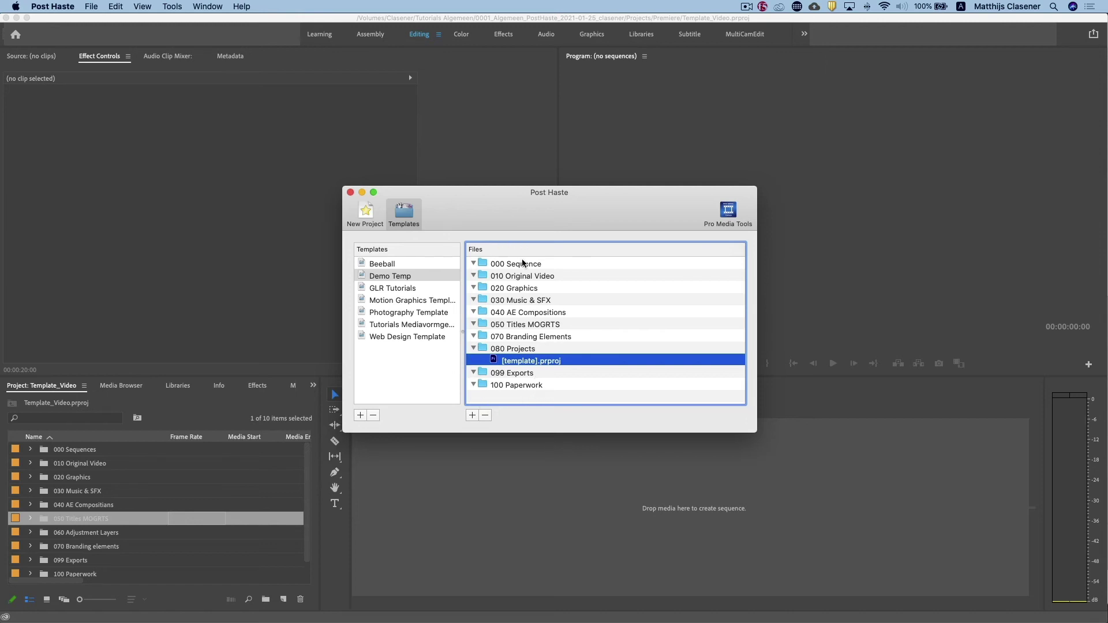
# Start a new project based on the Demo Temp template
pyautogui.click(368, 219)
pyautogui.click(469, 249)
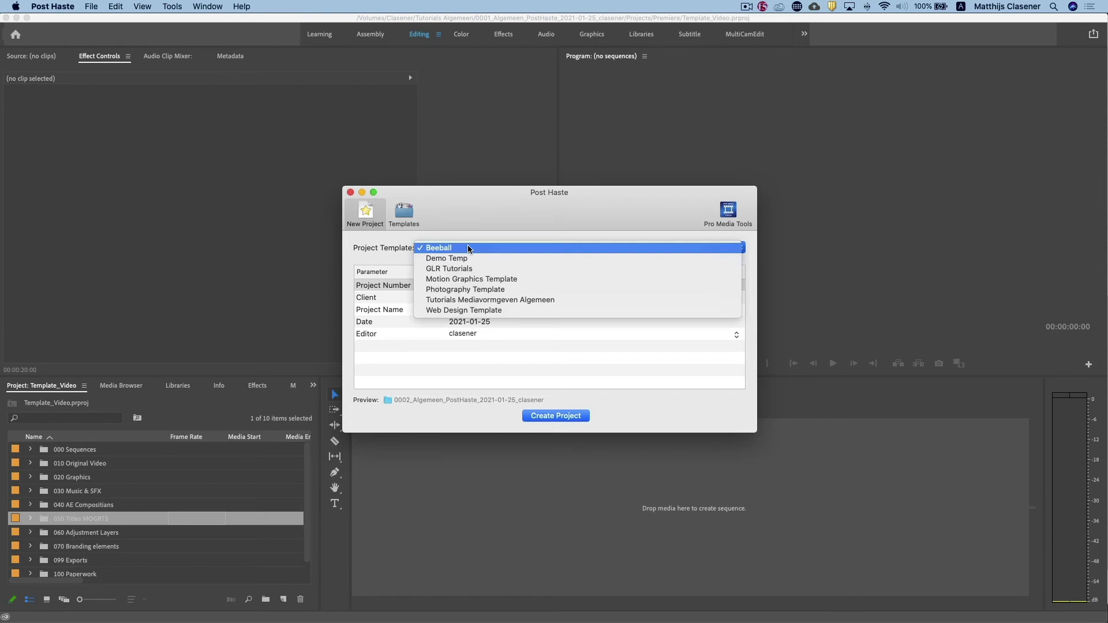
pyautogui.click(471, 260)
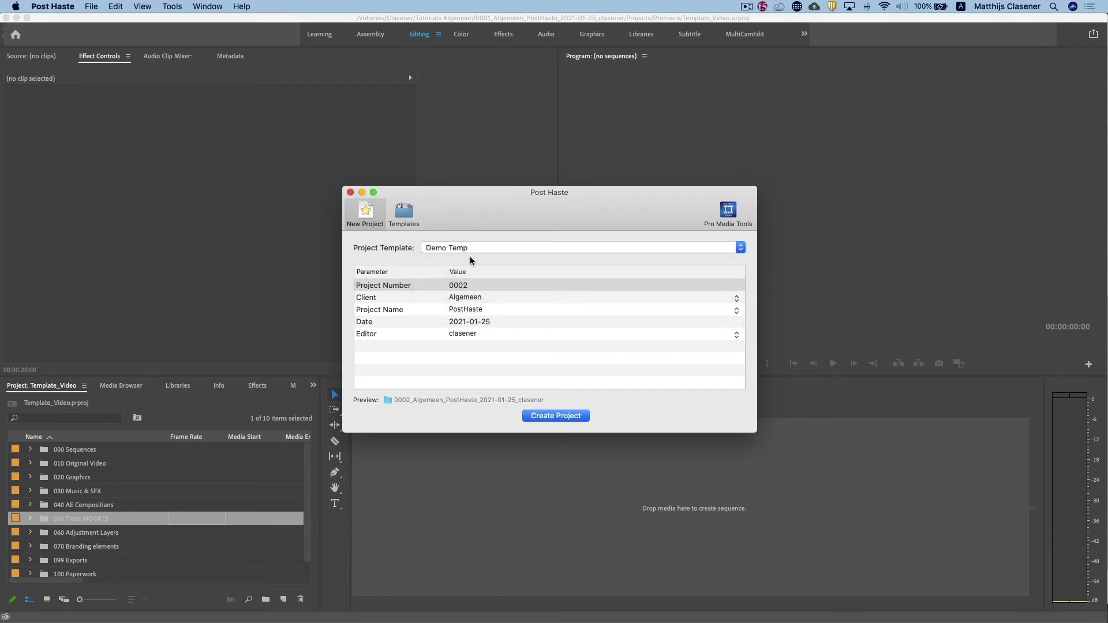
# Change the project number from 0002 to 0001
pyautogui.click(467, 286)
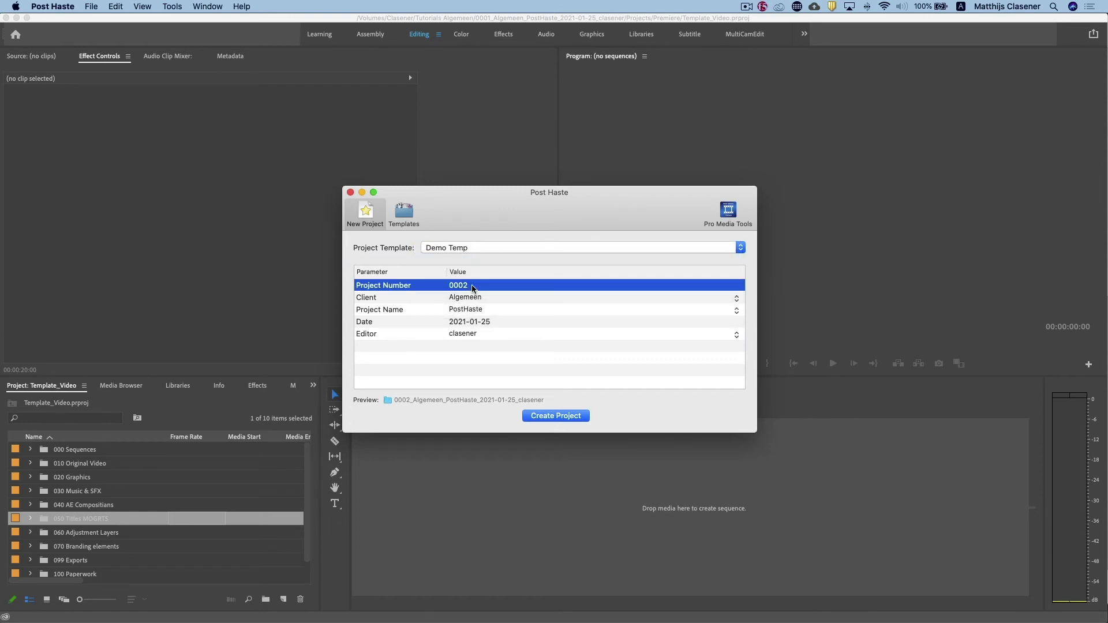
pyautogui.click(472, 287)
pyautogui.click(471, 285)
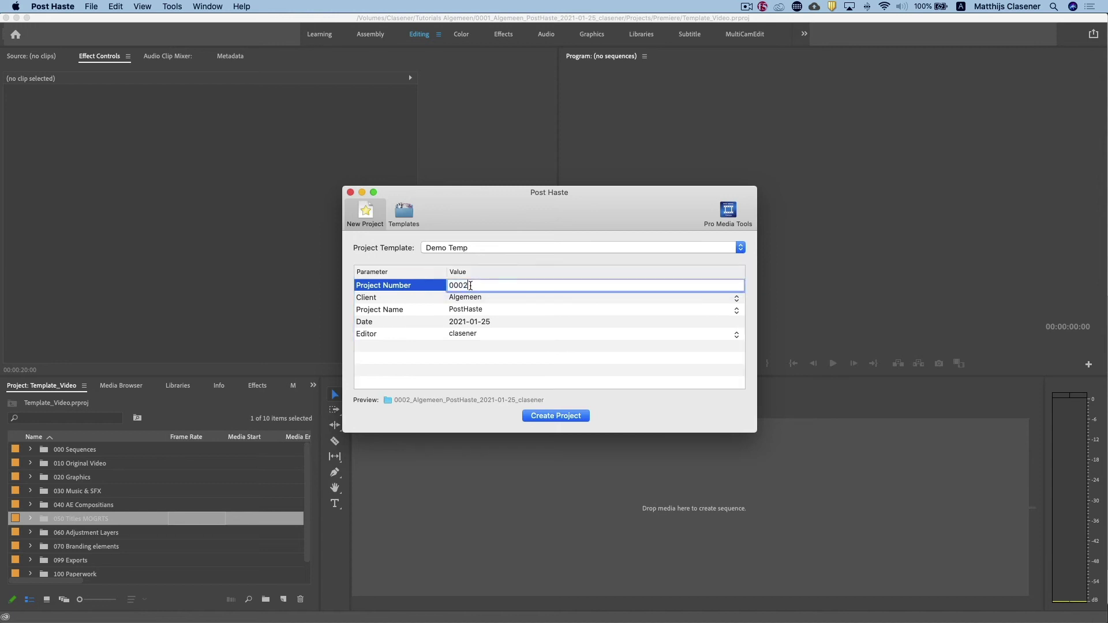
pyautogui.write('1')
pyautogui.press('Tab')
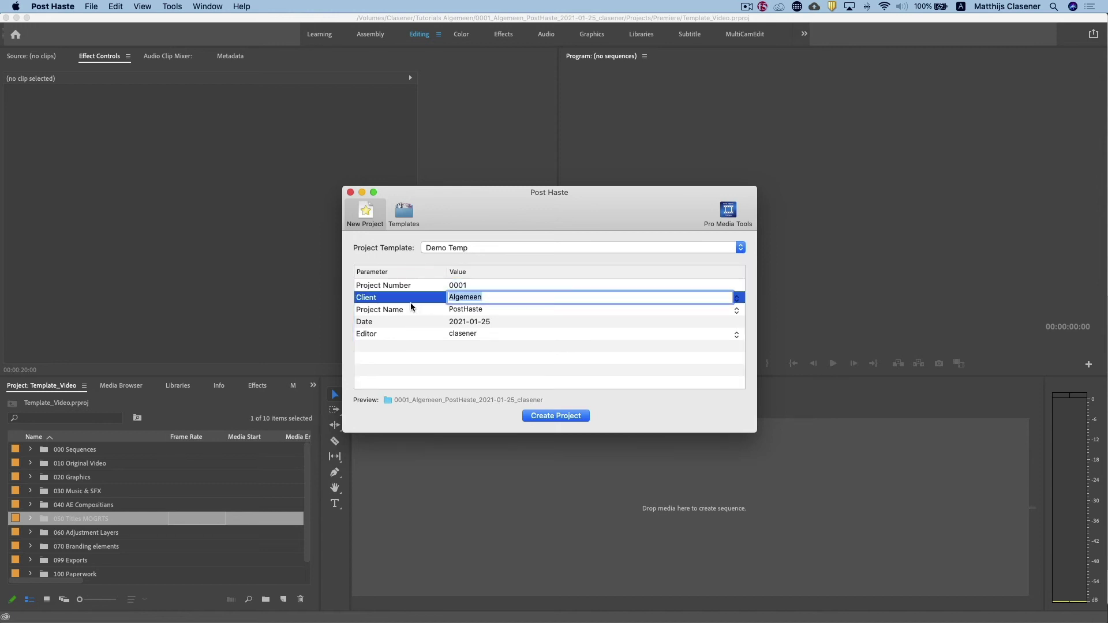
# Set the client to Bureau Communicatie and create the project
pyautogui.click(737, 299)
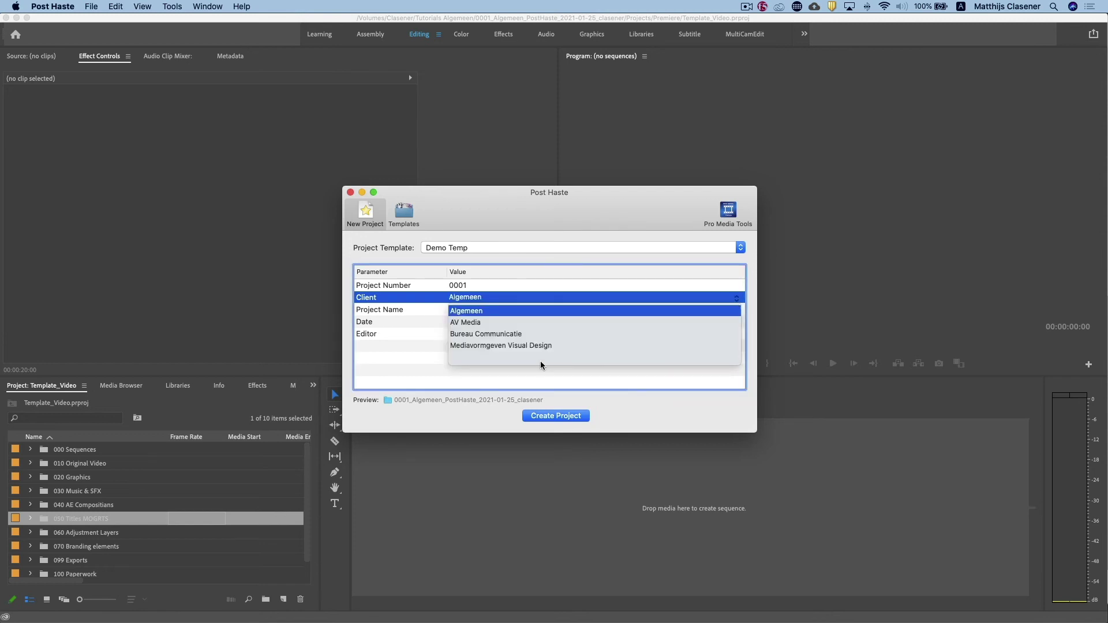
pyautogui.click(485, 335)
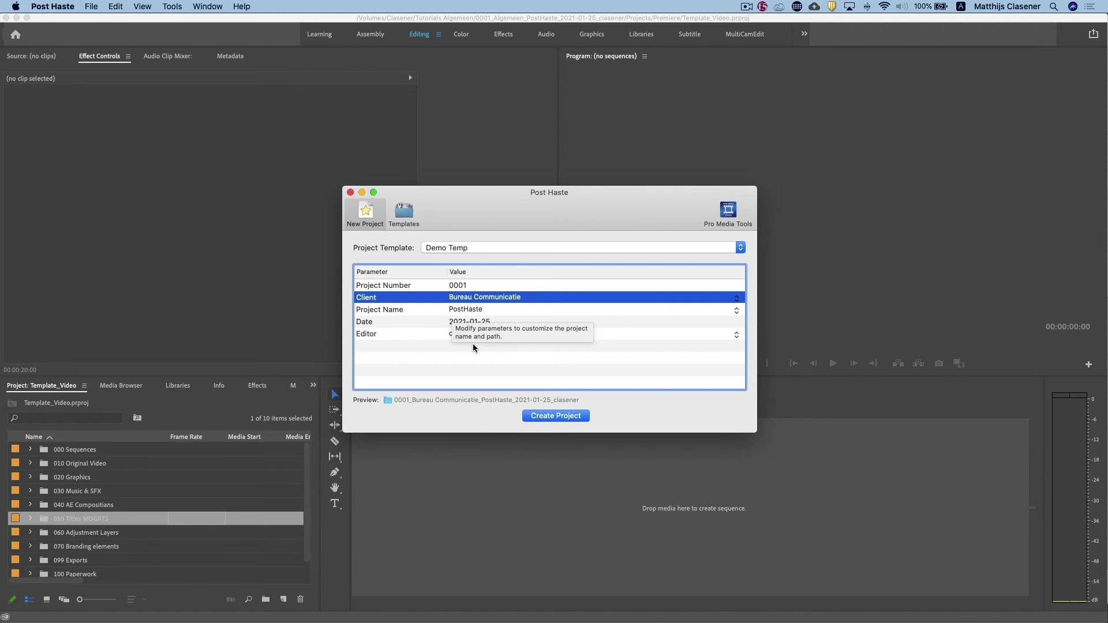
pyautogui.click(555, 416)
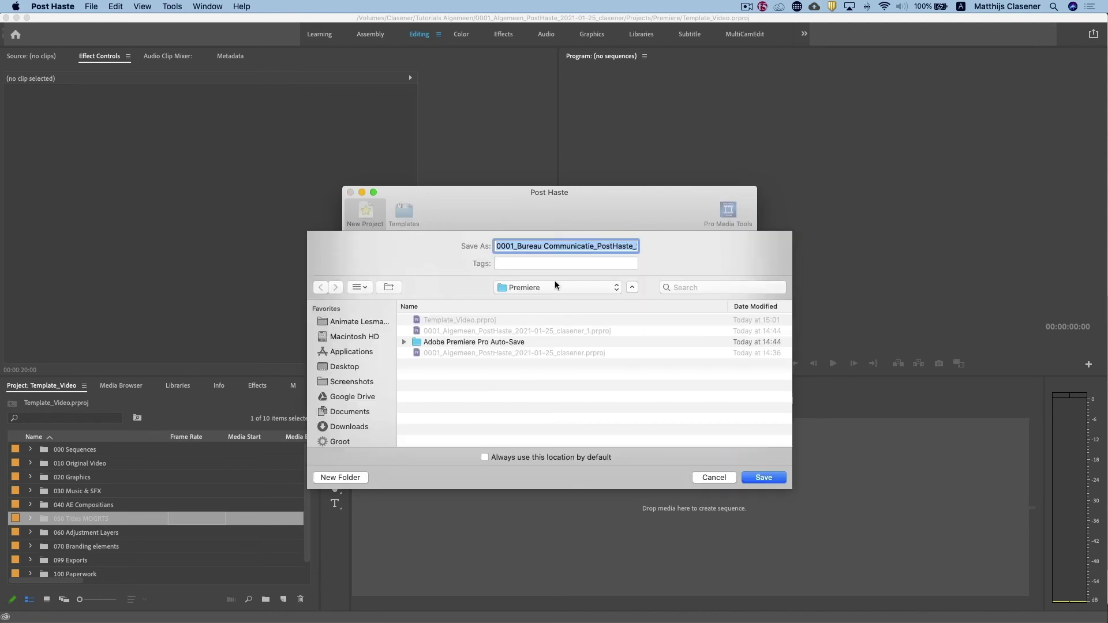
# Create a new 'Demo PostHaste' folder at the drive's top level as the save location
pyautogui.click(556, 290)
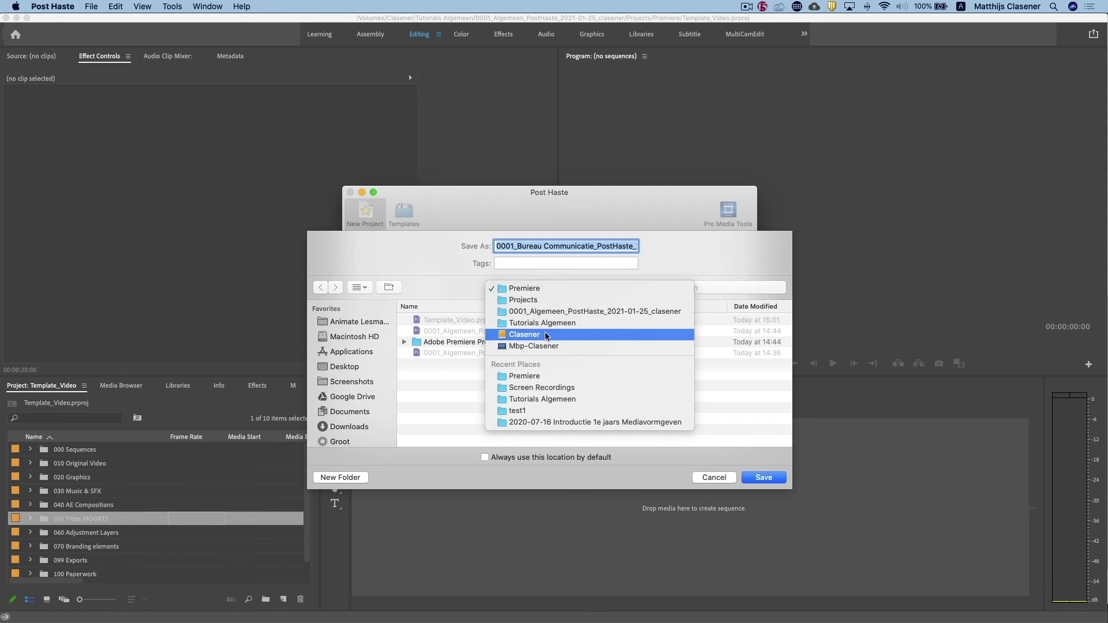
pyautogui.click(546, 336)
pyautogui.click(355, 478)
pyautogui.write('Dem')
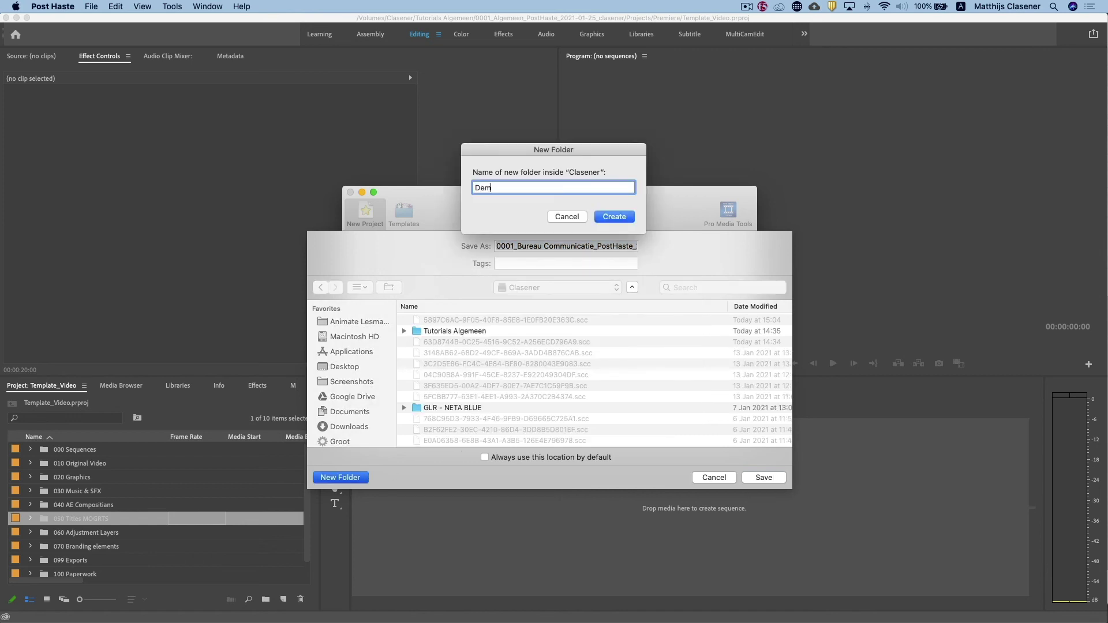
pyautogui.write('o PostHaste')
pyautogui.press('Return')
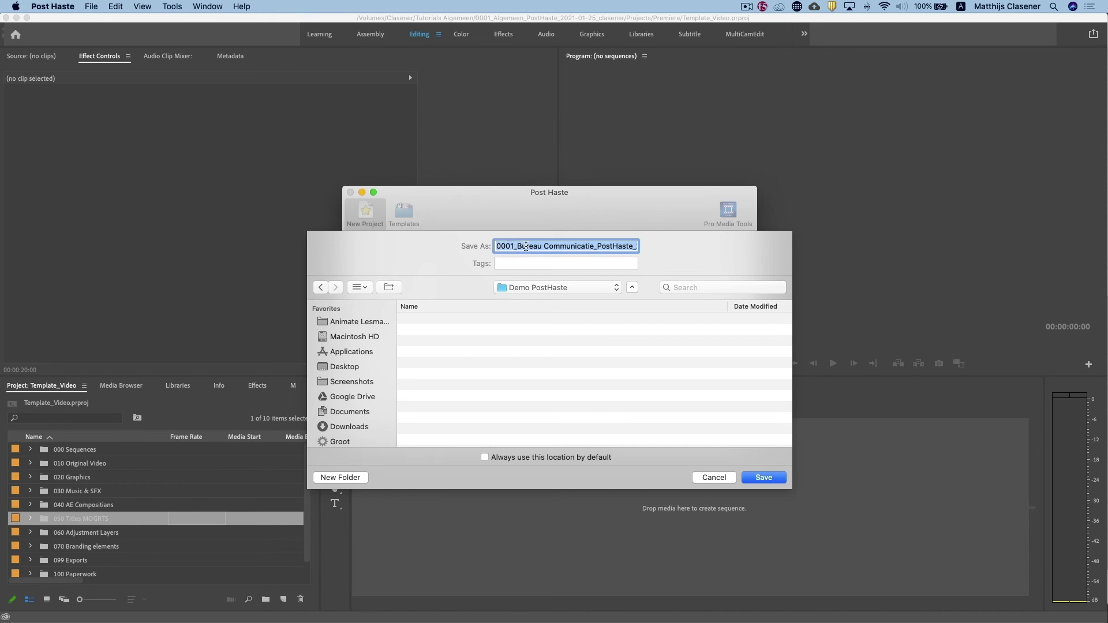
pyautogui.click(601, 249)
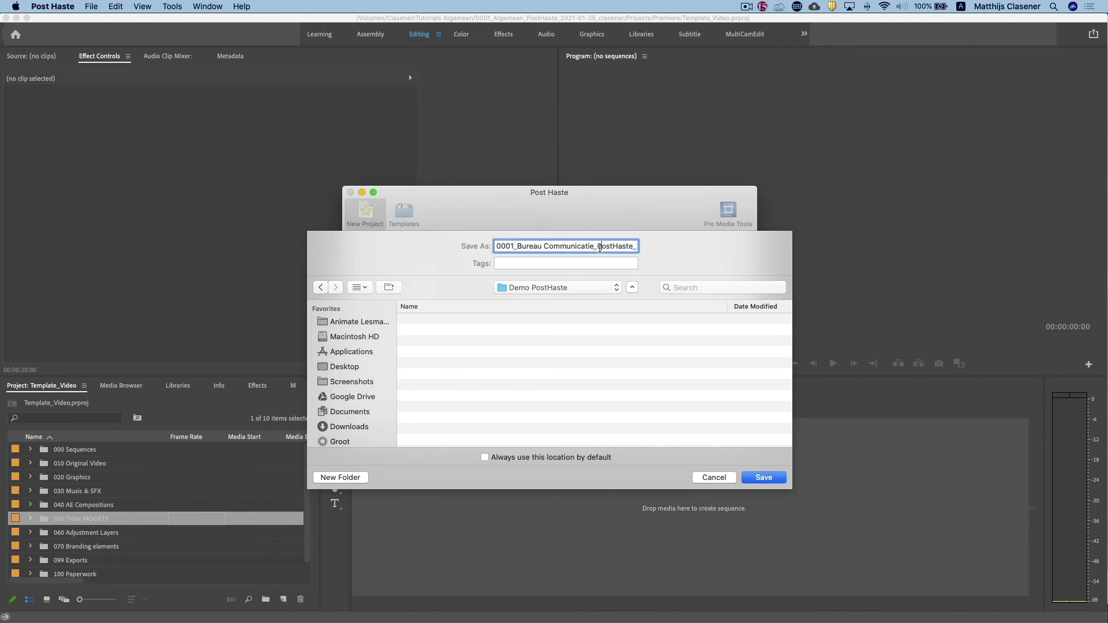
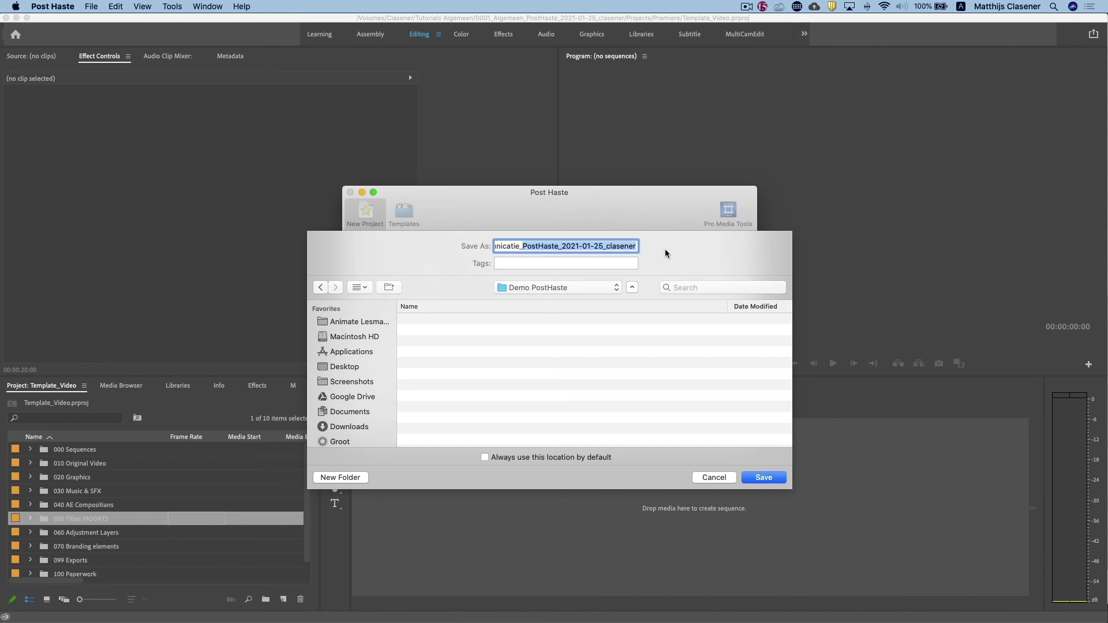
# Save the 0001_Bureau Communicatie_PostHaste_2021-01-25_clasener project folder into Demo PostHaste
pyautogui.click(771, 479)
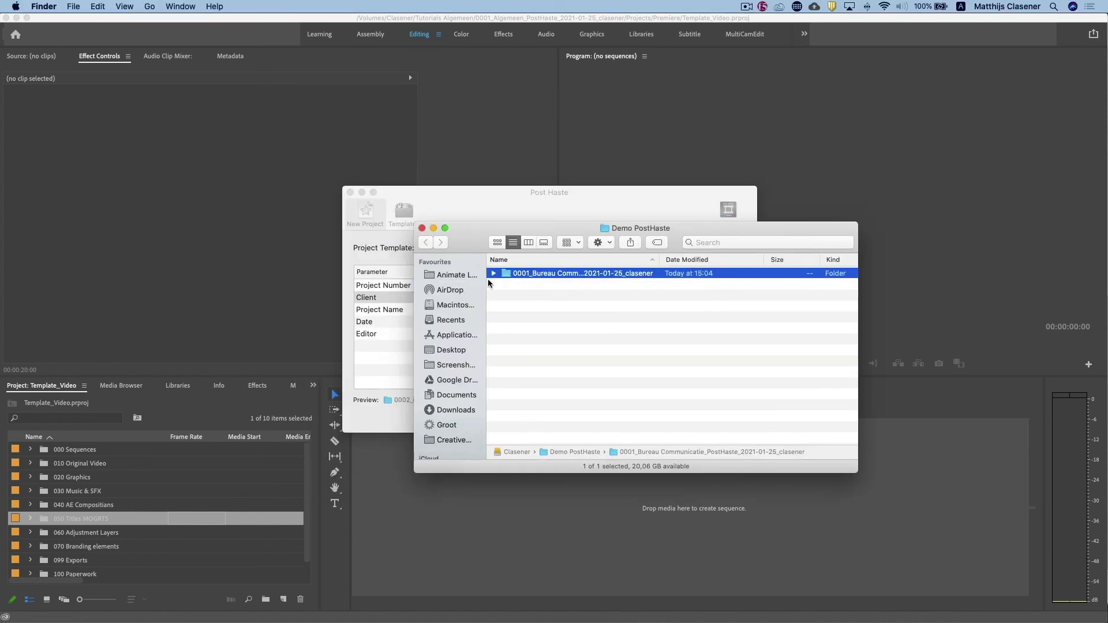
# Open the 0001_Bureau Communicatie .prproj file from 080 Projects in Premiere Pro
pyautogui.click(494, 274)
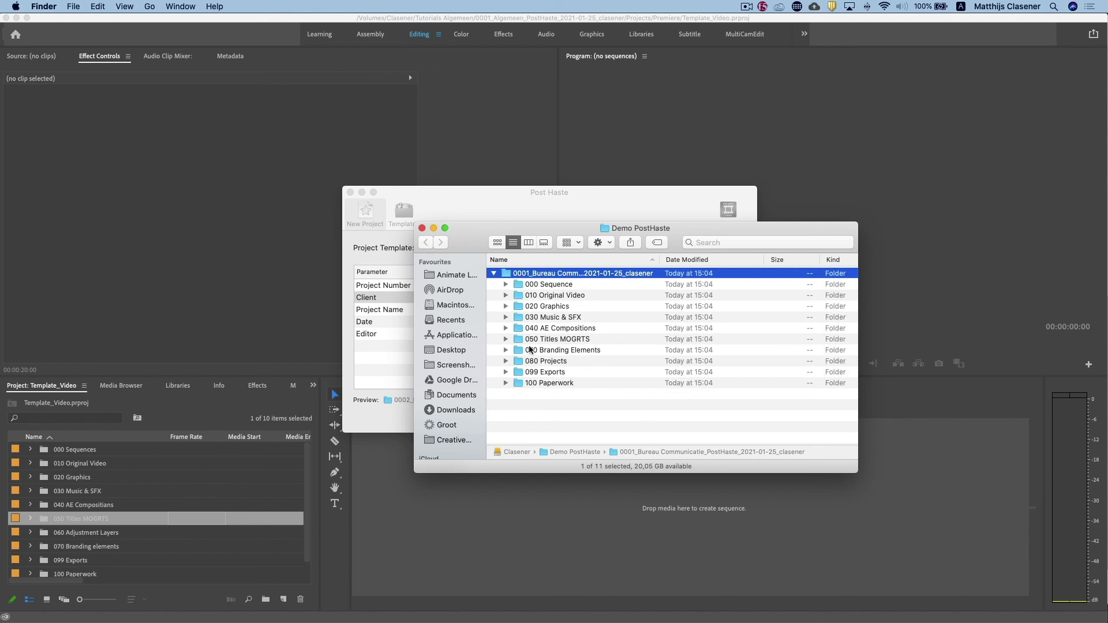
pyautogui.click(506, 362)
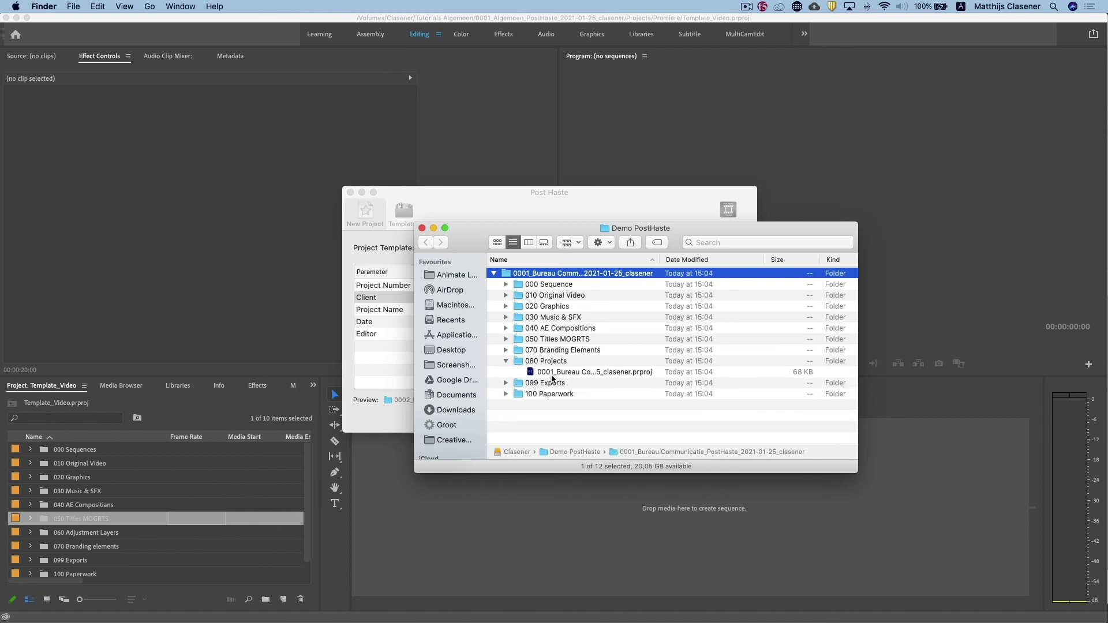
pyautogui.doubleClick(562, 372)
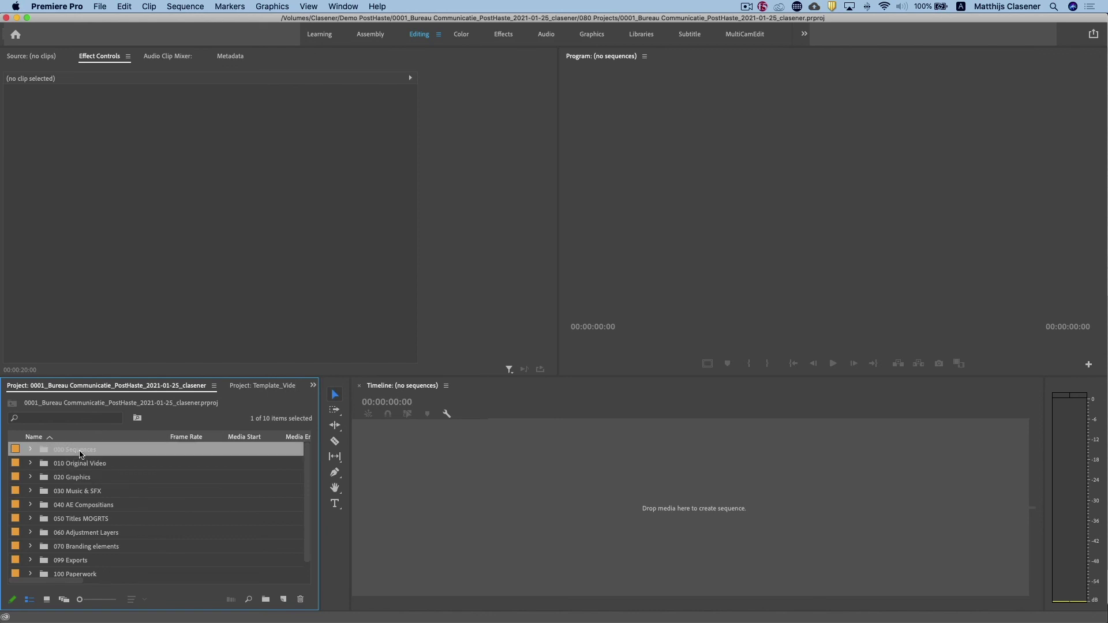
# Create an AVCHD 1080p25 sequence named '2021-01-25 Test' inside the 000 Sequences bin
pyautogui.doubleClick(81, 455)
pyautogui.click(284, 600)
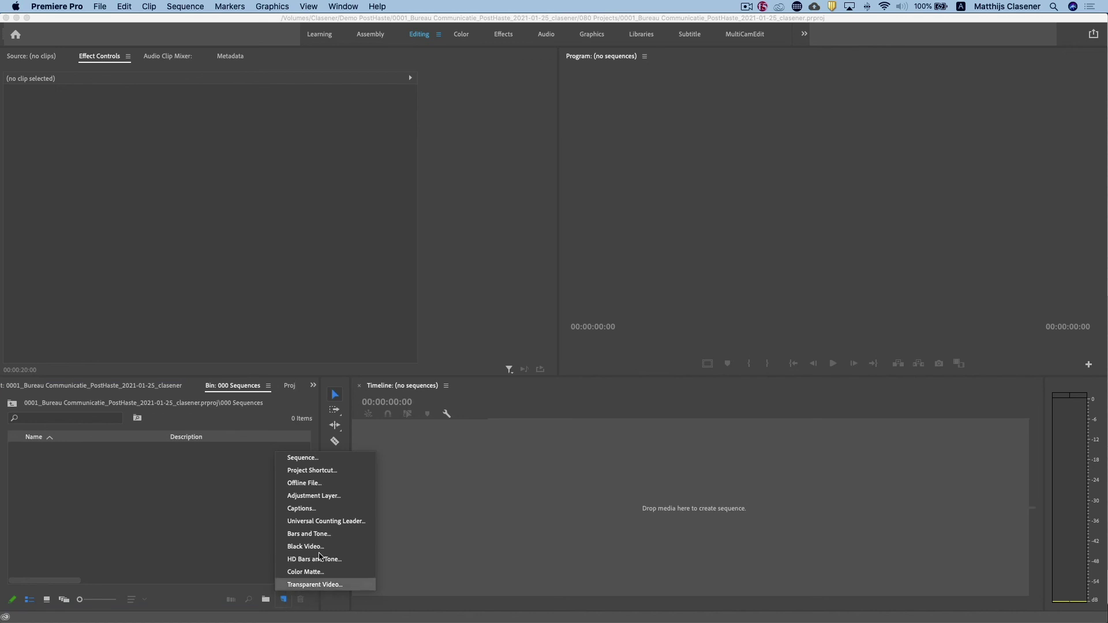
pyautogui.click(326, 458)
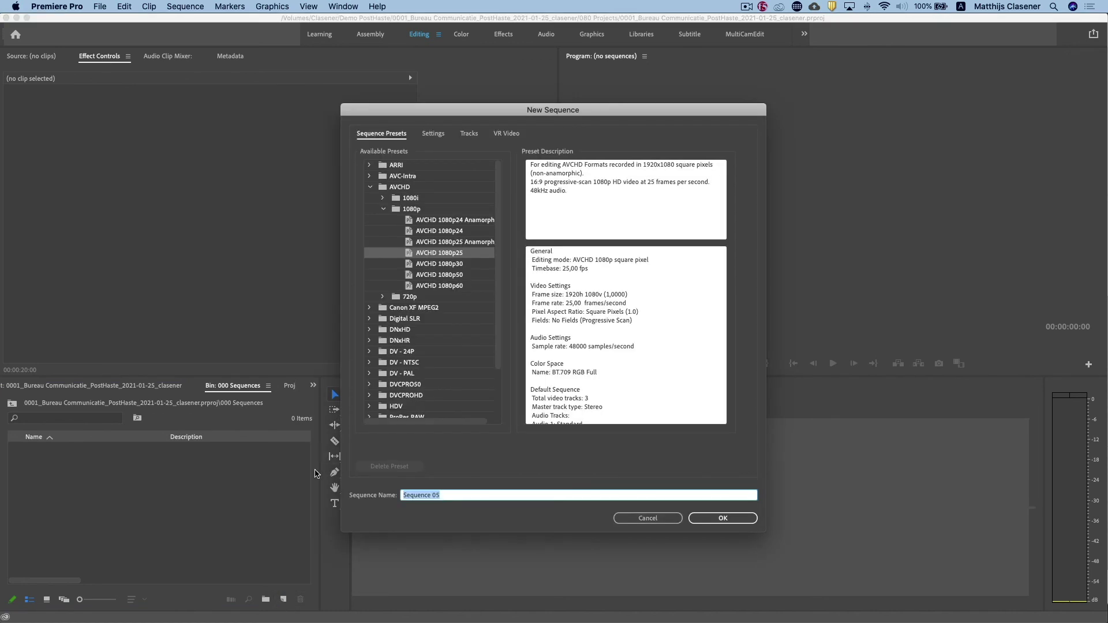
pyautogui.write('2021-01-25 Test')
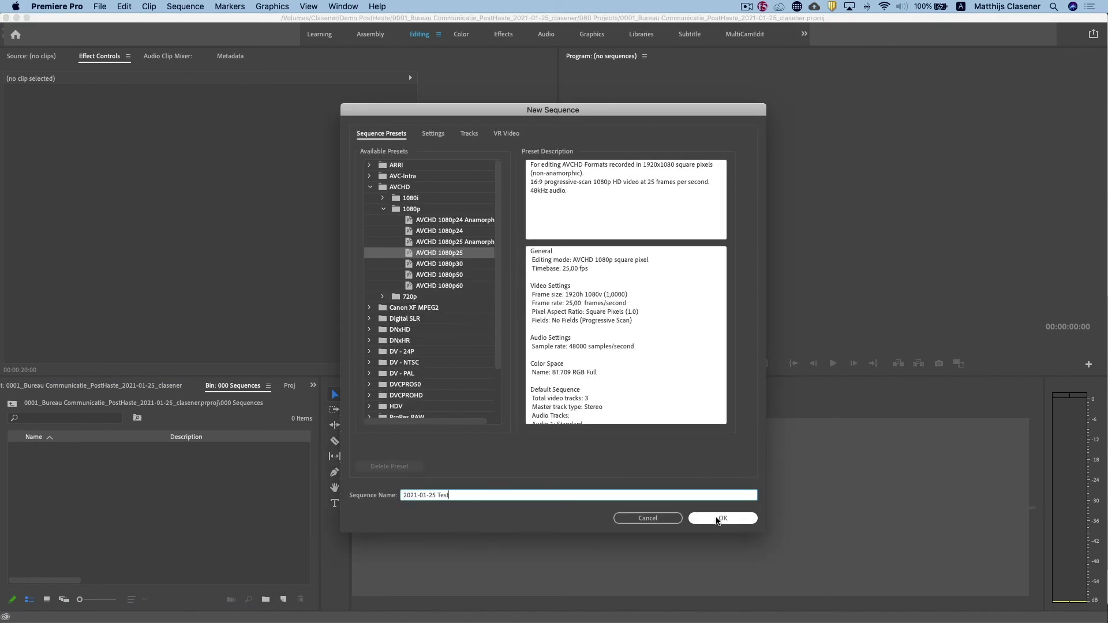
pyautogui.click(718, 519)
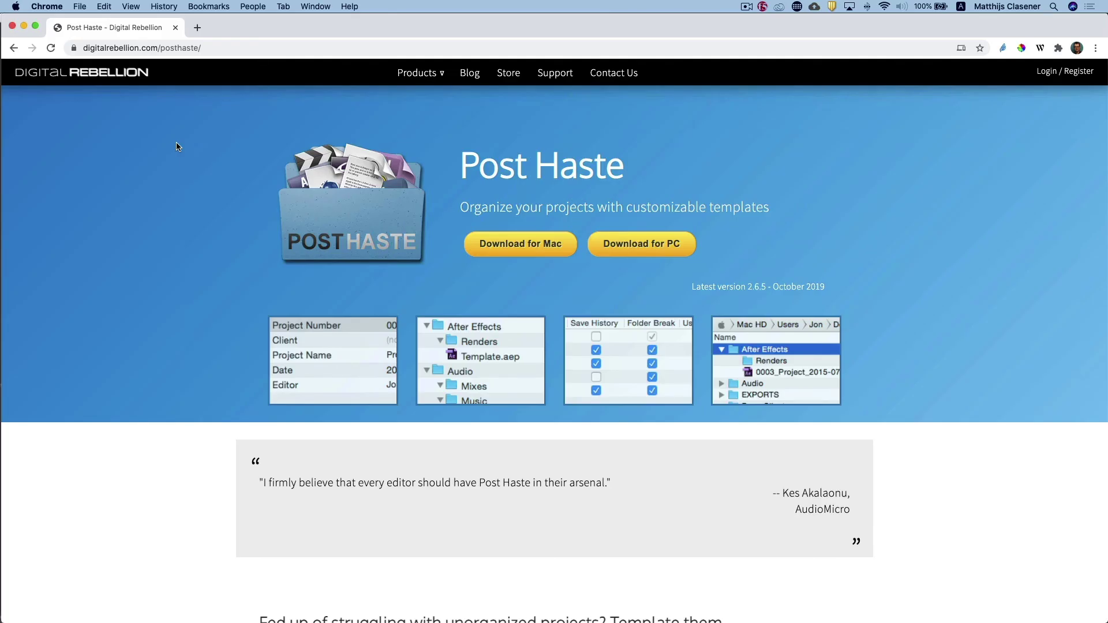